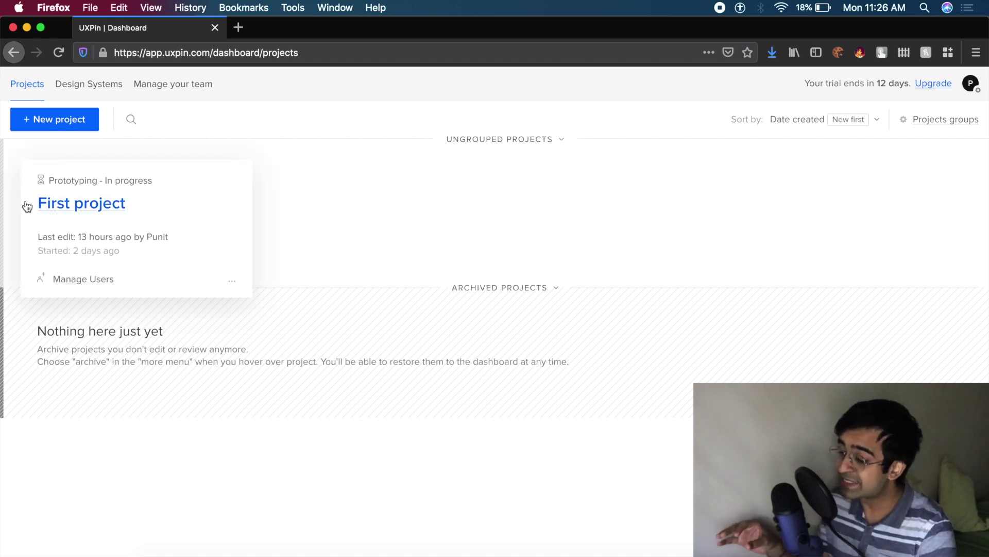
Step: View the Design Systems page before starting a new prototype
left_click(98, 88)
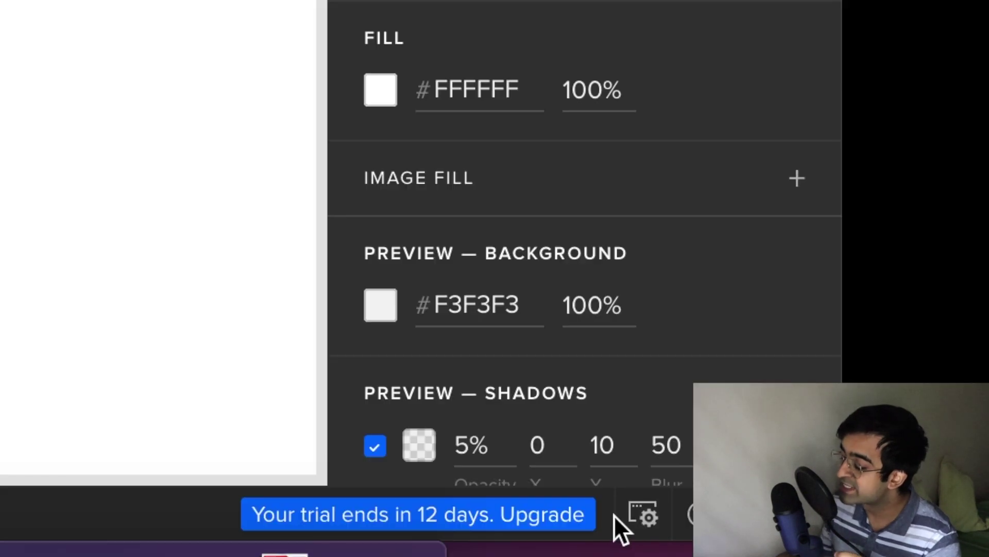
left_click(639, 514)
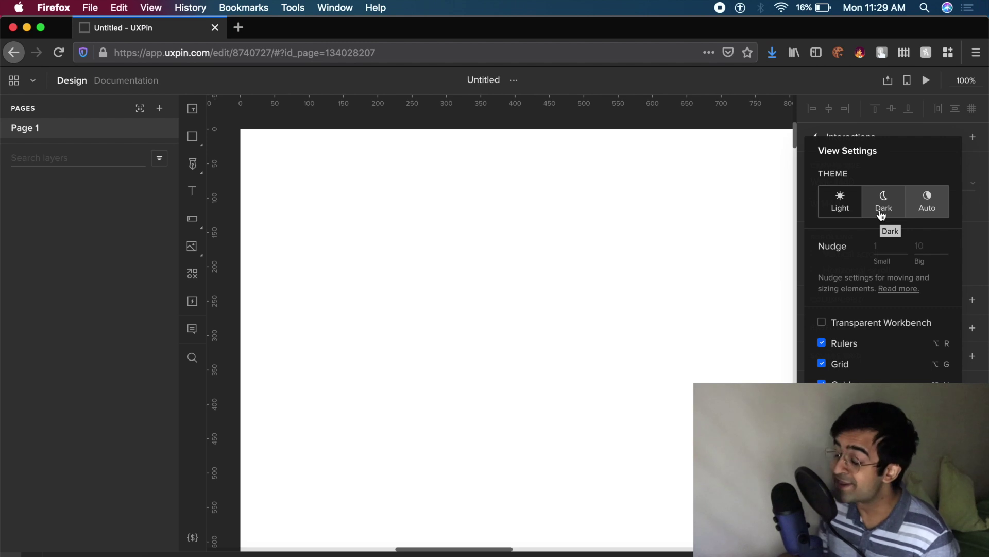
left_click(882, 213)
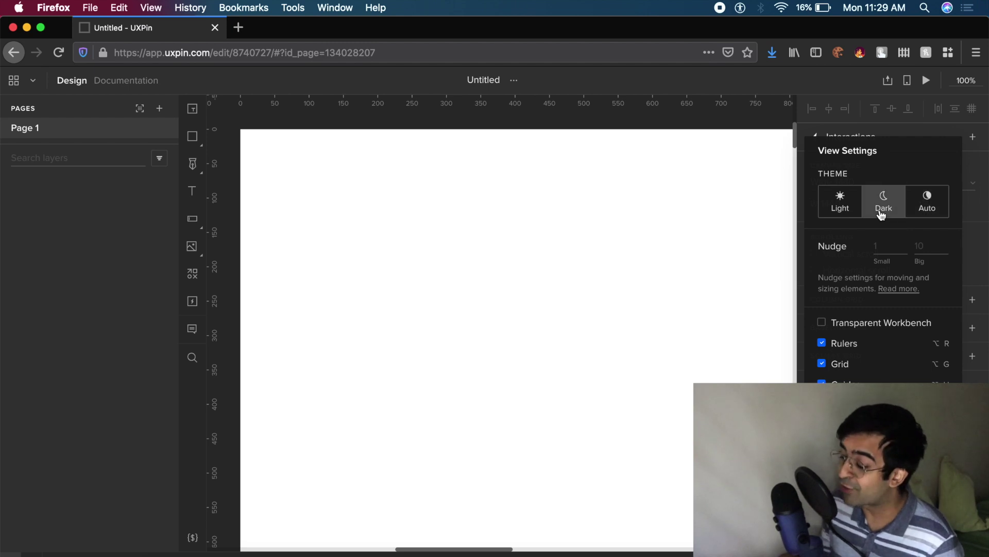
left_click(839, 202)
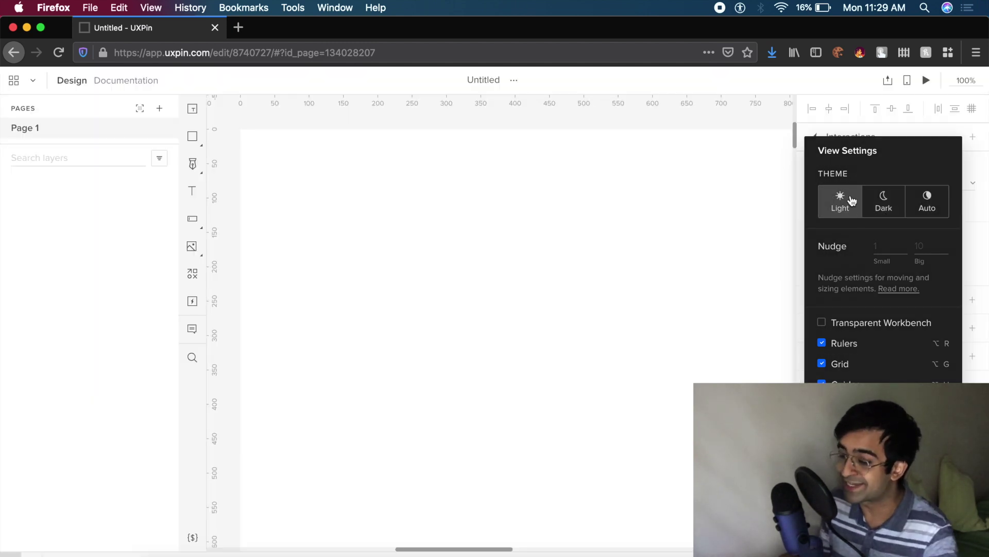
left_click(927, 200)
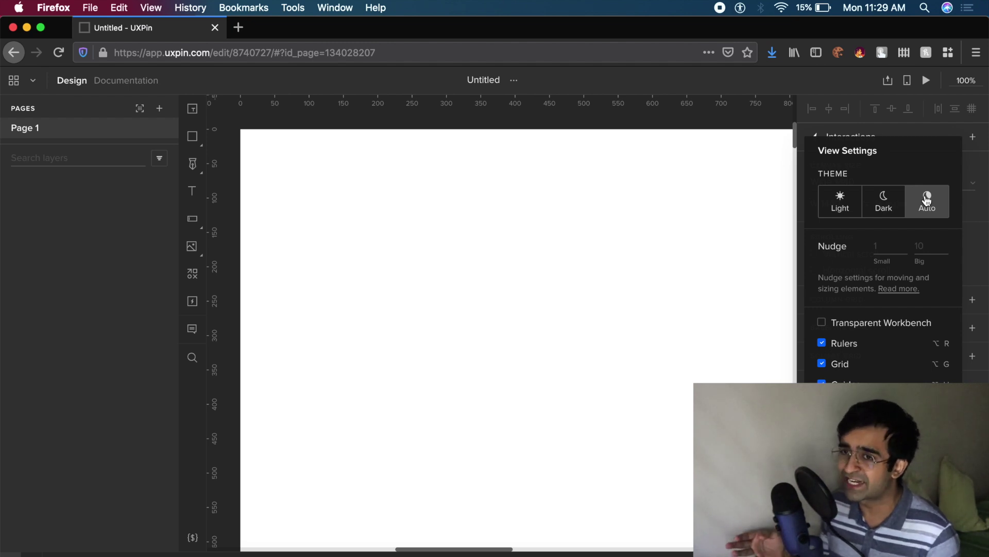
left_click(445, 343)
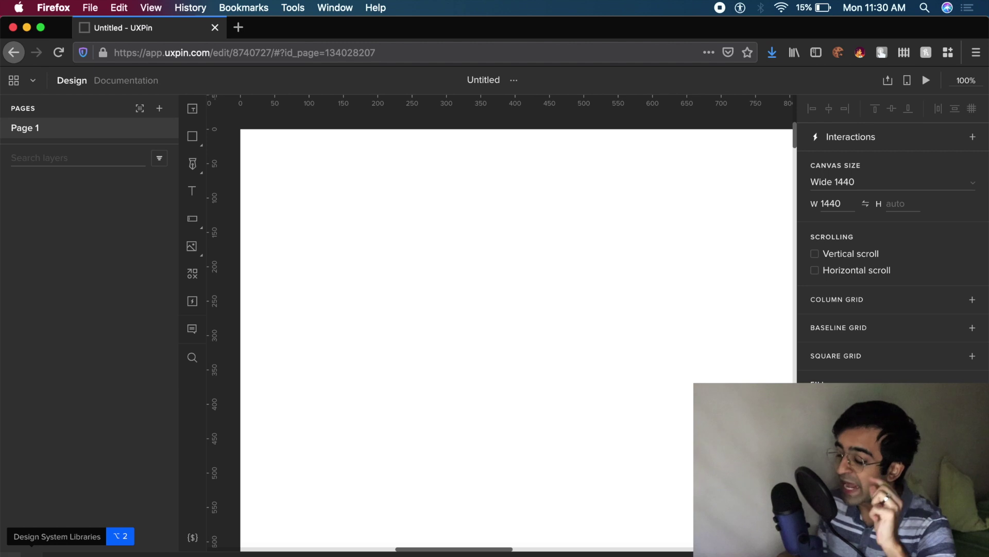
Step: Show the Design System Libraries and change the active library from Bootstrap to Material Design
left_click(31, 554)
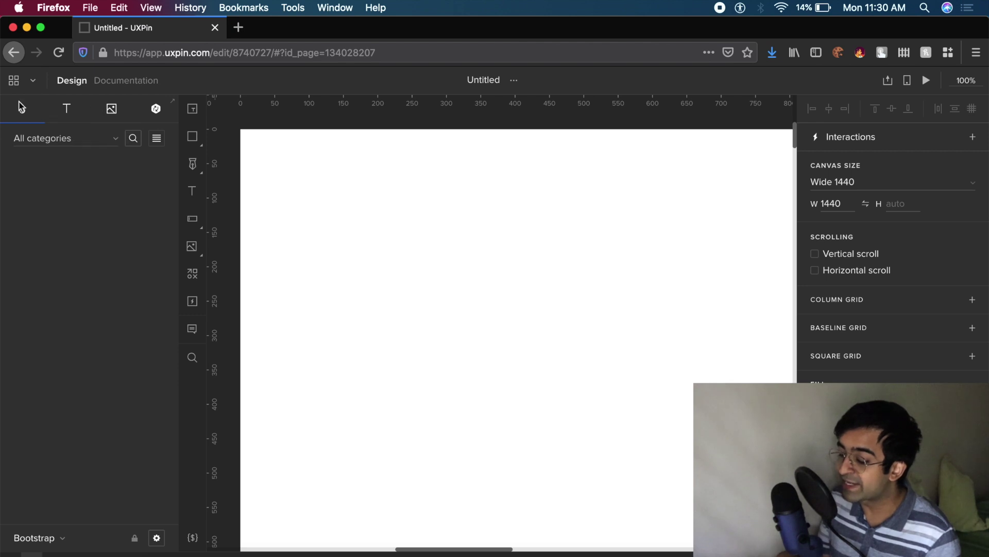
left_click(166, 118)
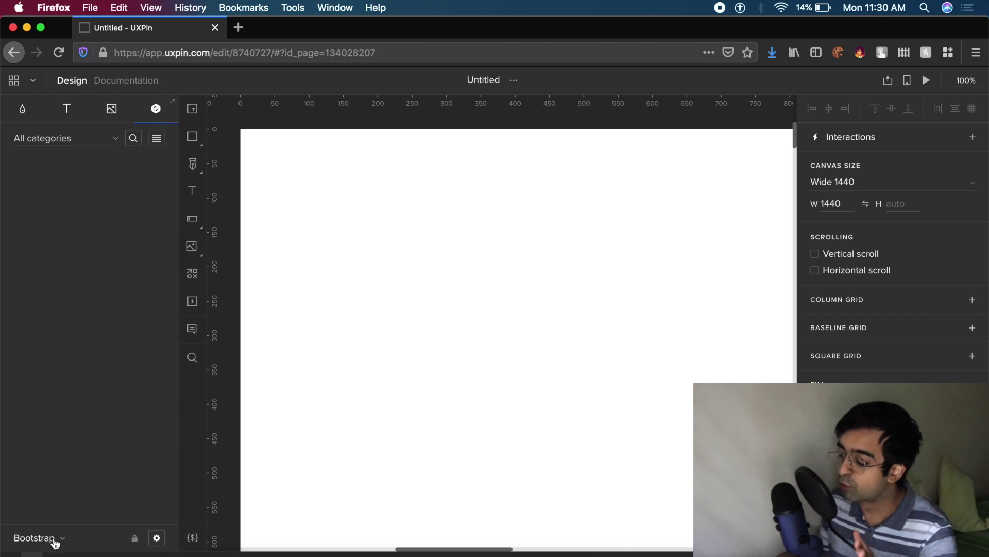
left_click(55, 541)
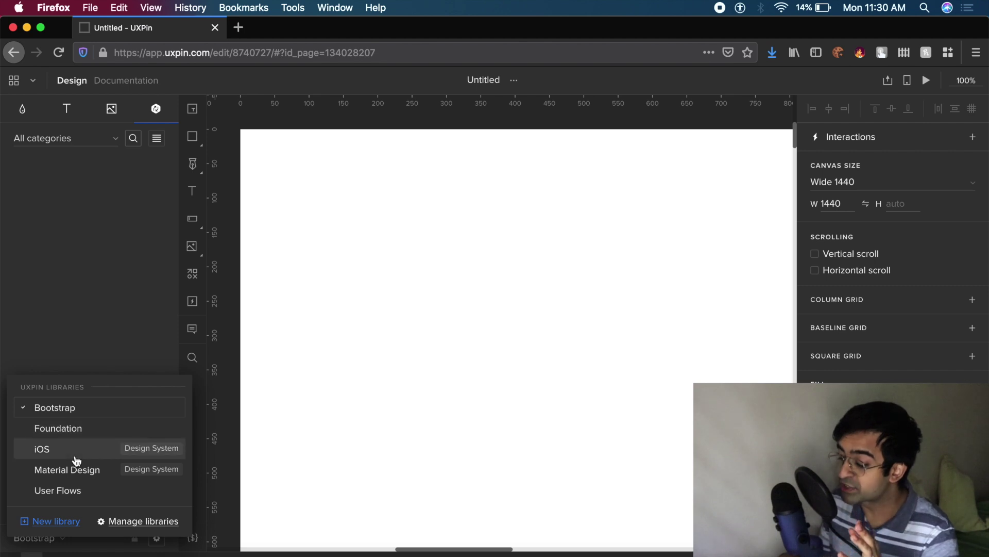
left_click(101, 477)
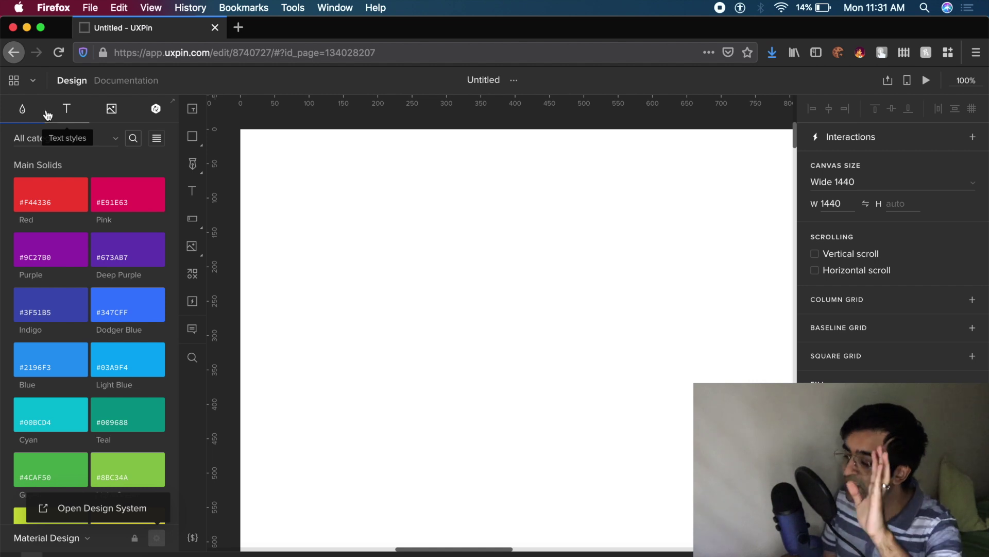
Step: Browse Material Design's text styles, then its icons filtered to the Icons category
left_click(69, 110)
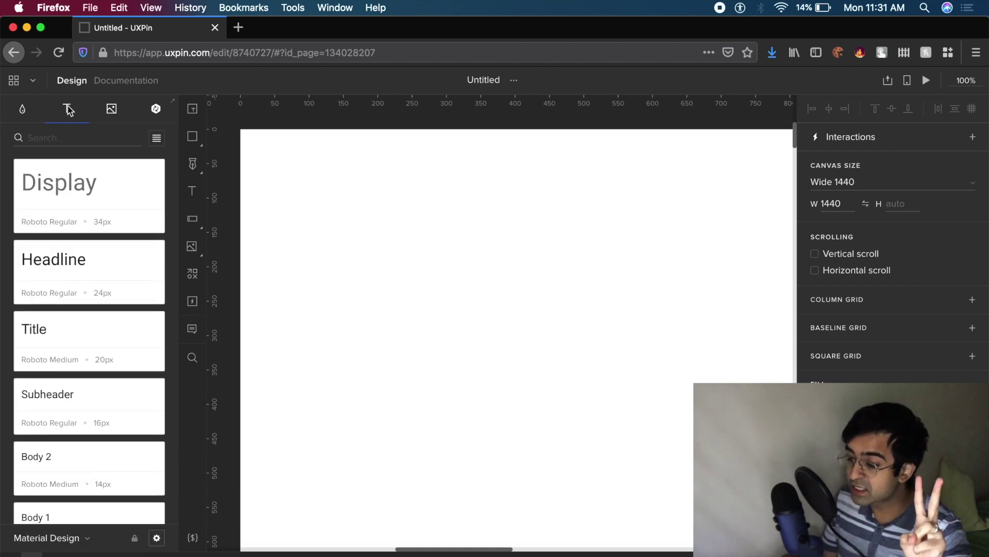
left_click(112, 109)
scroll(106, 316, "down", 10)
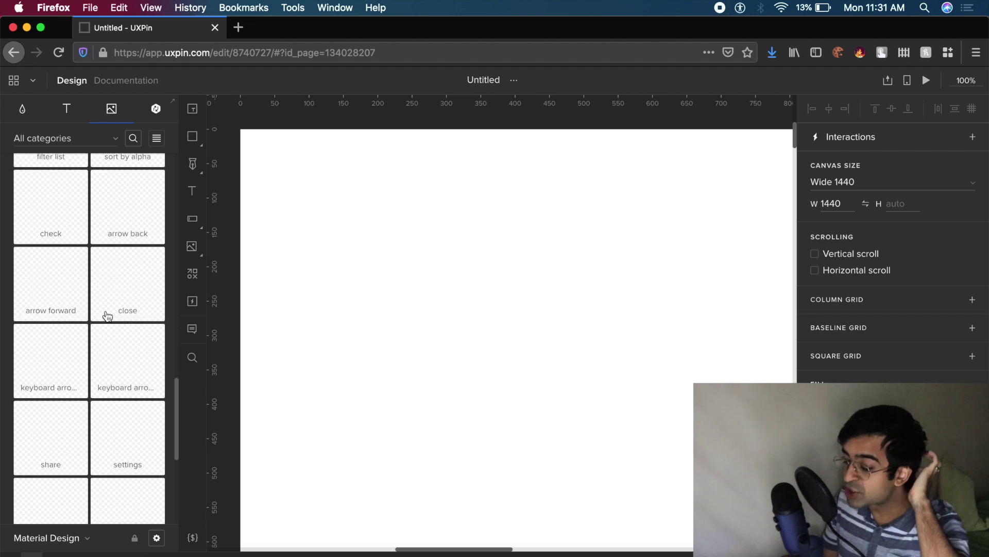
scroll(107, 316, "down", 10)
left_click(117, 138)
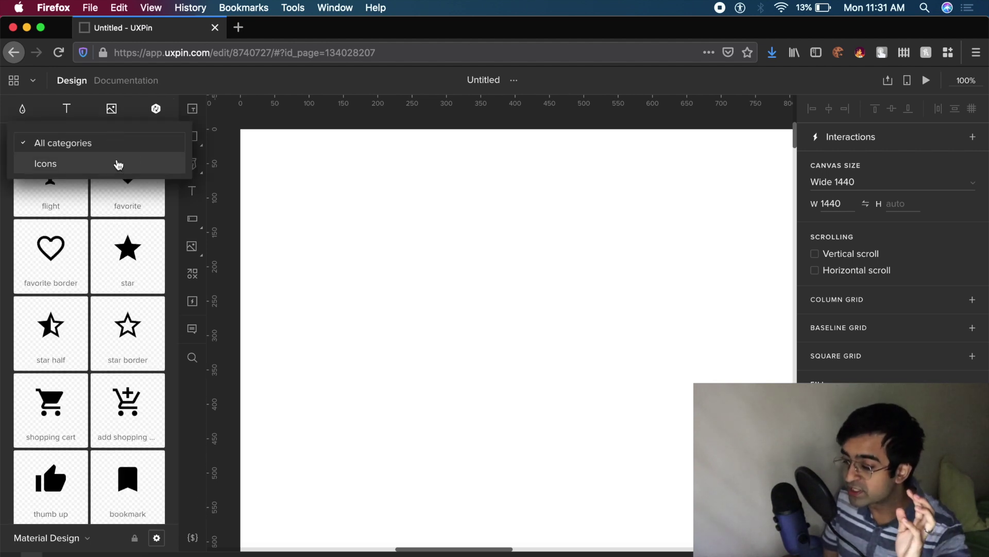
left_click(118, 165)
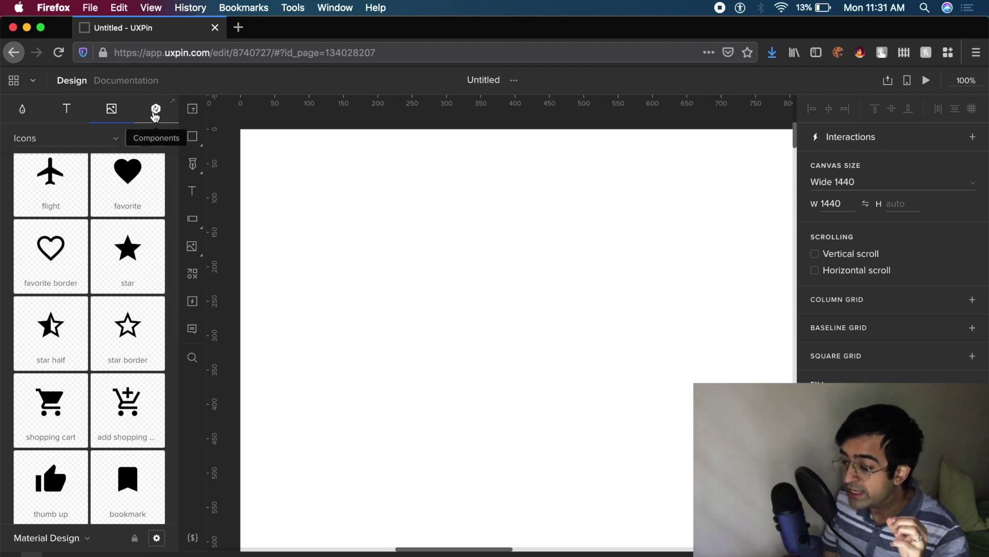
Step: Scroll Material Design's components down to the Bottom navigation items
left_click(156, 108)
scroll(81, 268, "down", 10)
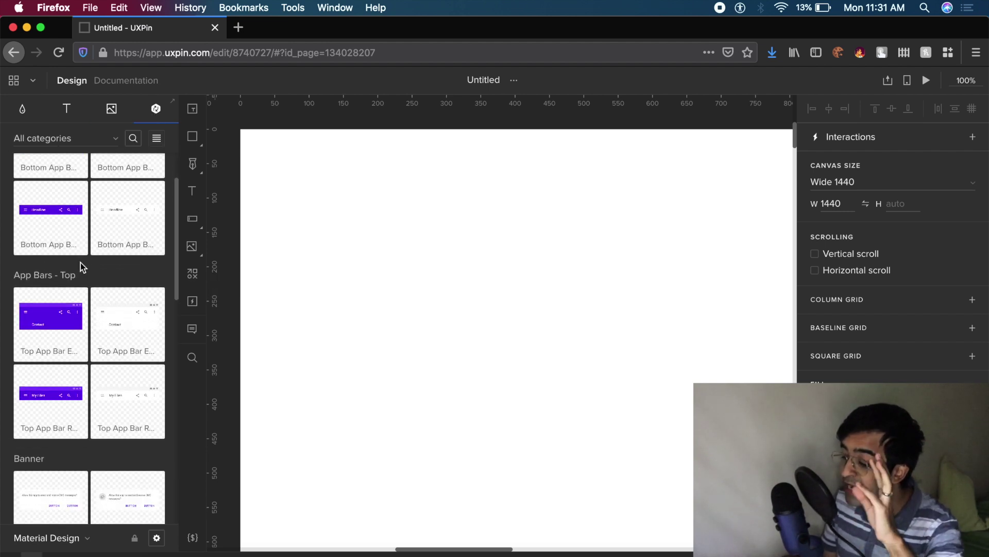
scroll(82, 268, "down", 1)
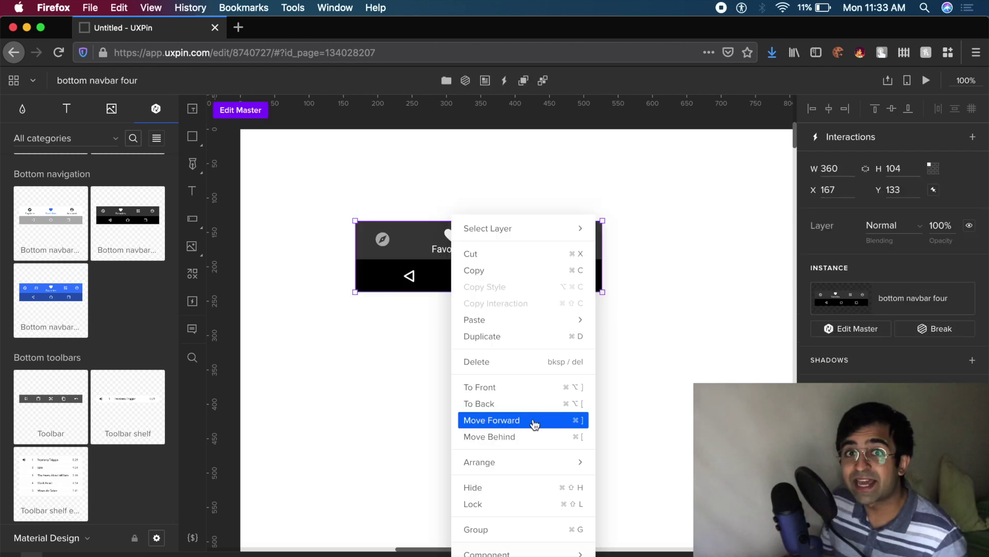
Step: Bring the navbar forward a layer, add a state named 'Empty', and start a new Click interaction
left_click(534, 420)
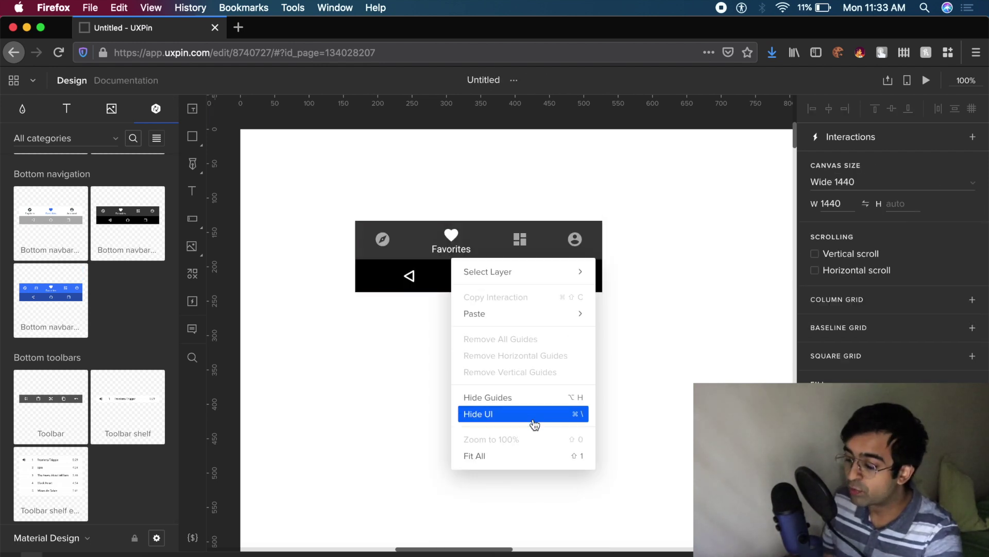
left_click(412, 258)
right_click(413, 260)
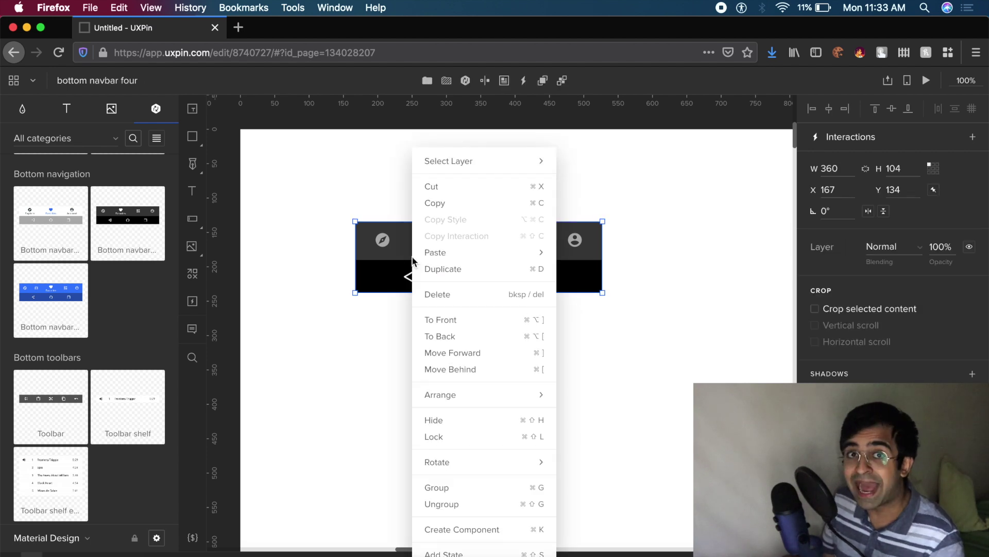
left_click(484, 551)
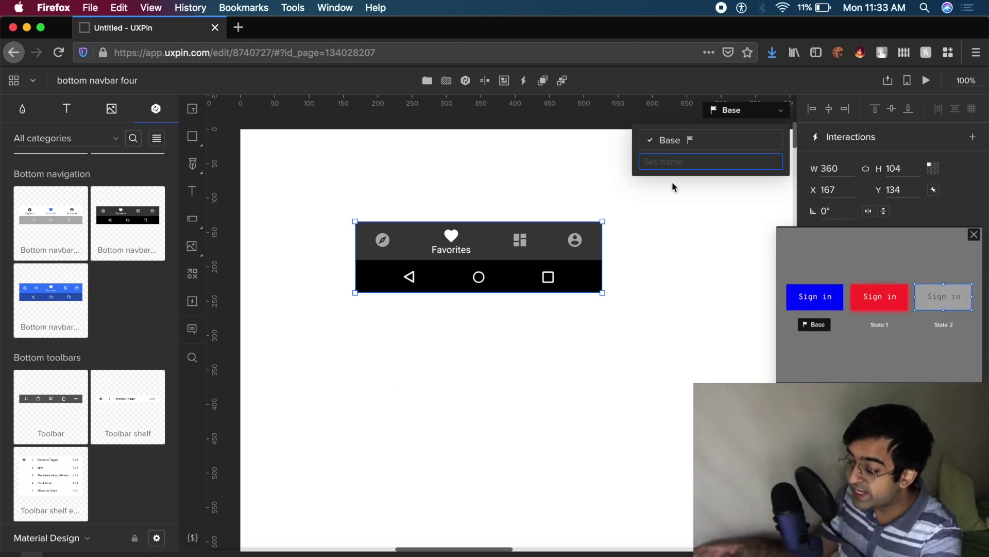
type("Empty")
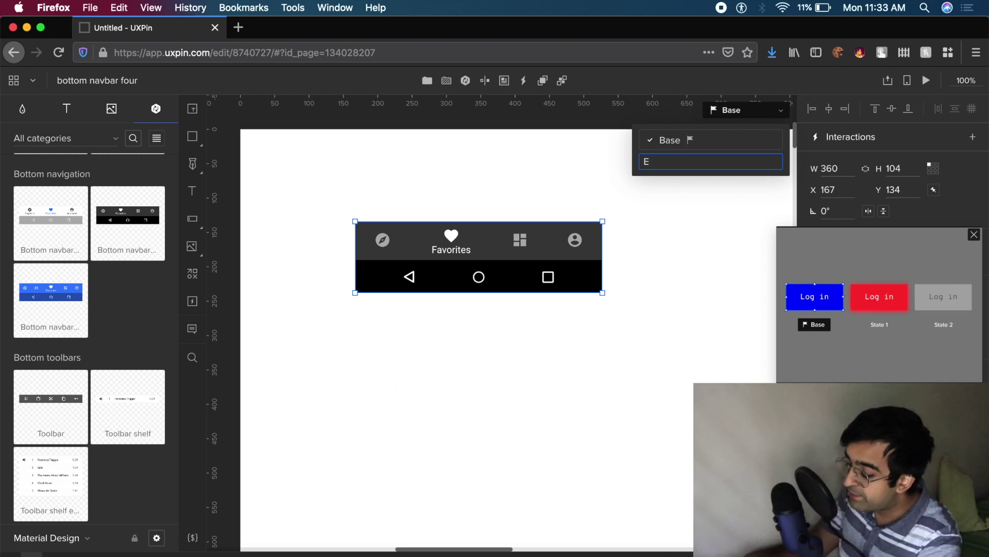
key("Return")
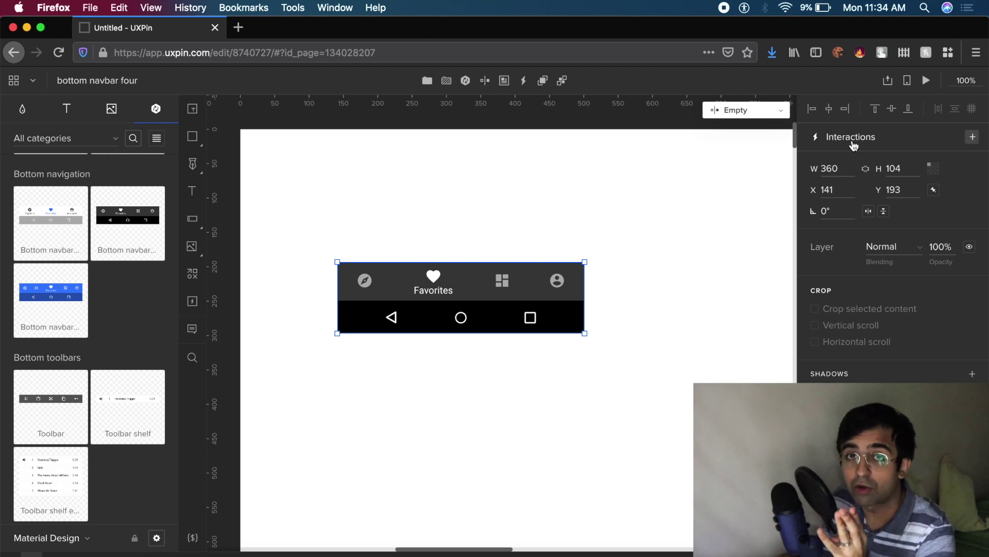
left_click(853, 145)
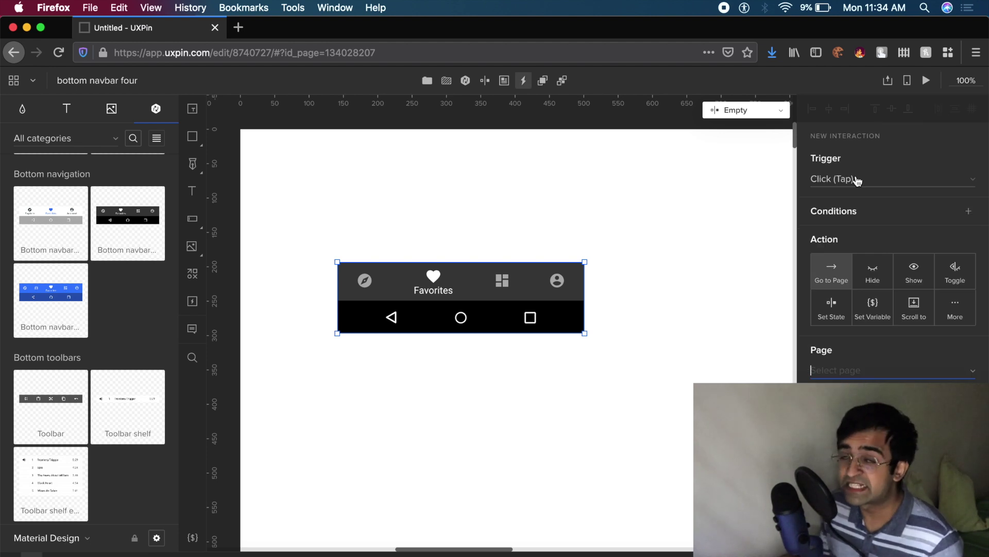
left_click(857, 180)
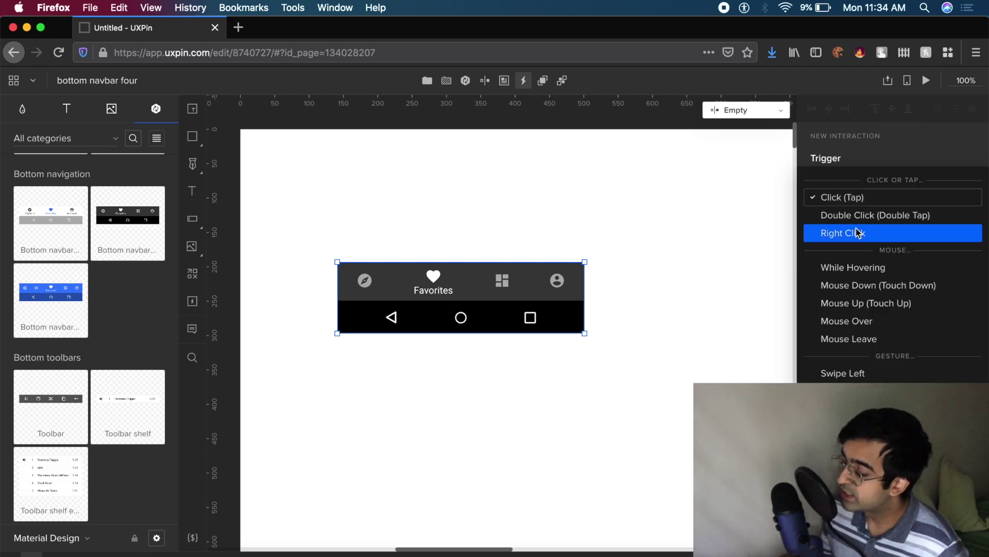
left_click(846, 197)
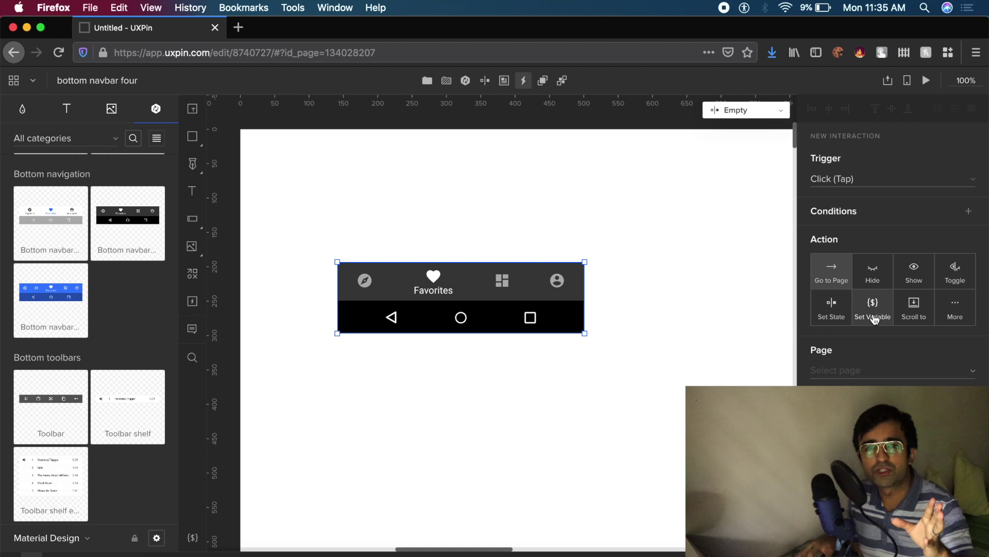
Step: Look over the 'More' action types, then select the navbar's account icon for editing
left_click(955, 308)
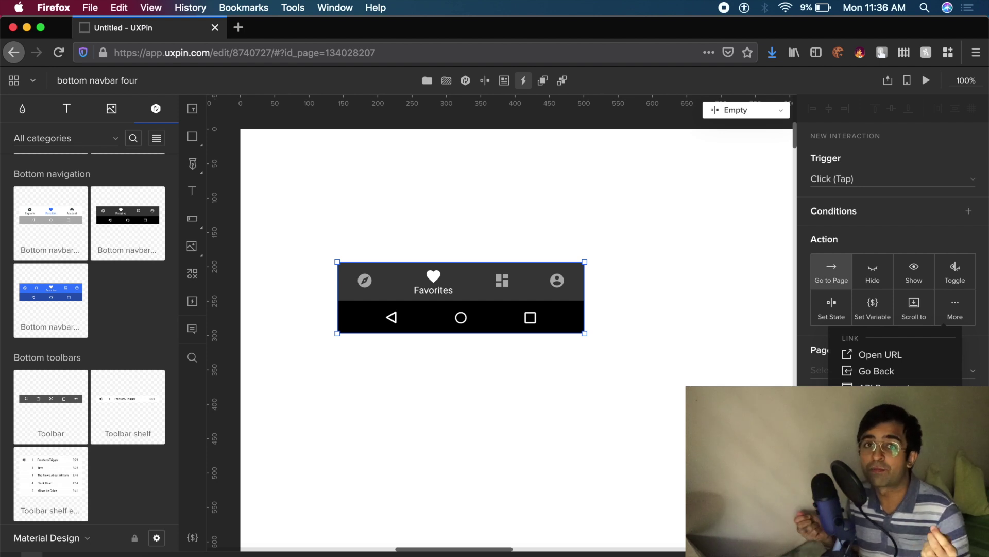
left_click(857, 199)
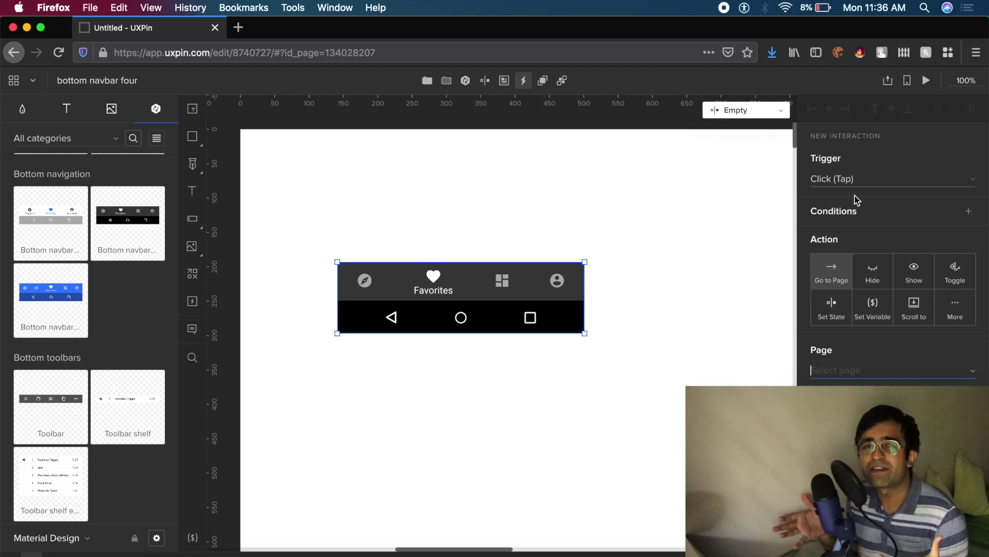
double_click(557, 280)
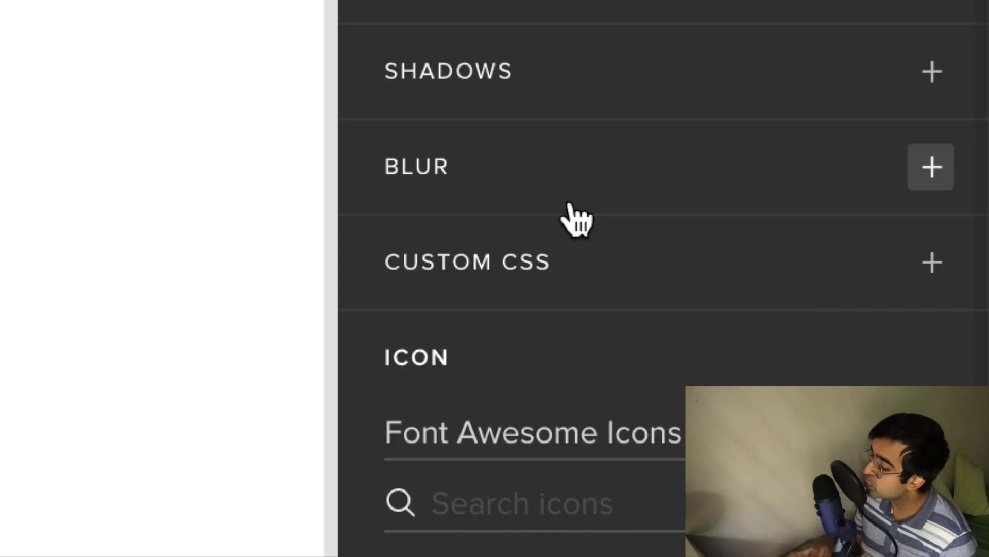
Step: Add custom CSS 'background: red' to the account icon
left_click(530, 271)
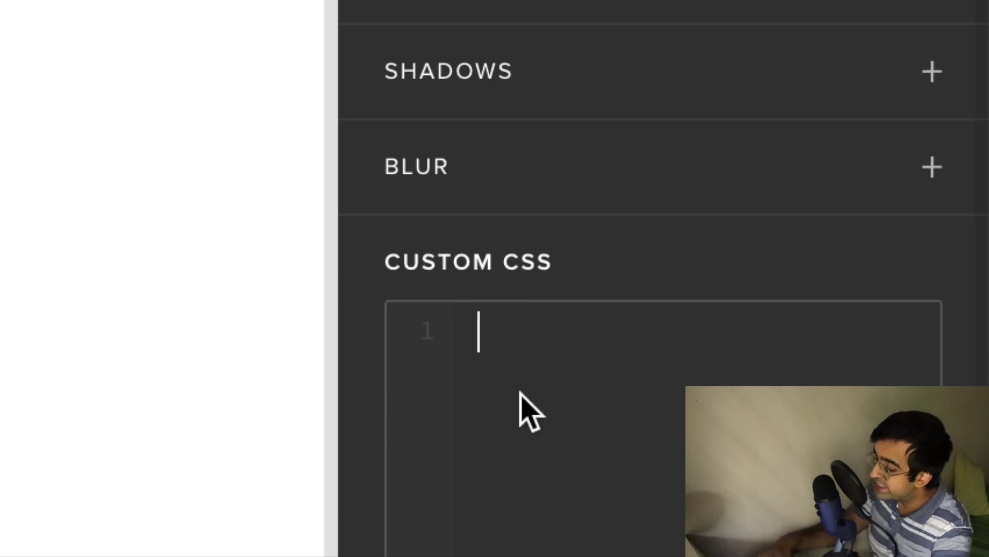
type("background: red")
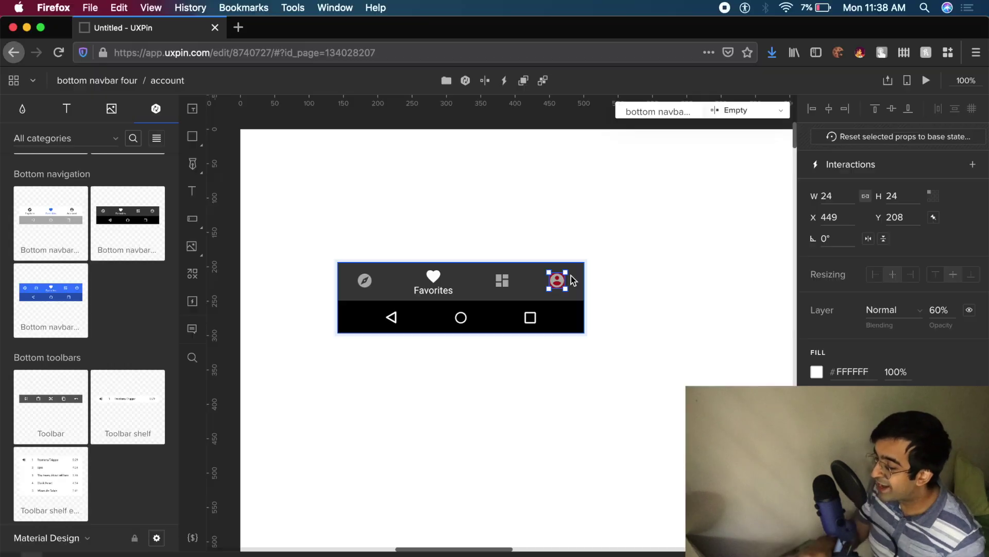
scroll(573, 280, "up", 5)
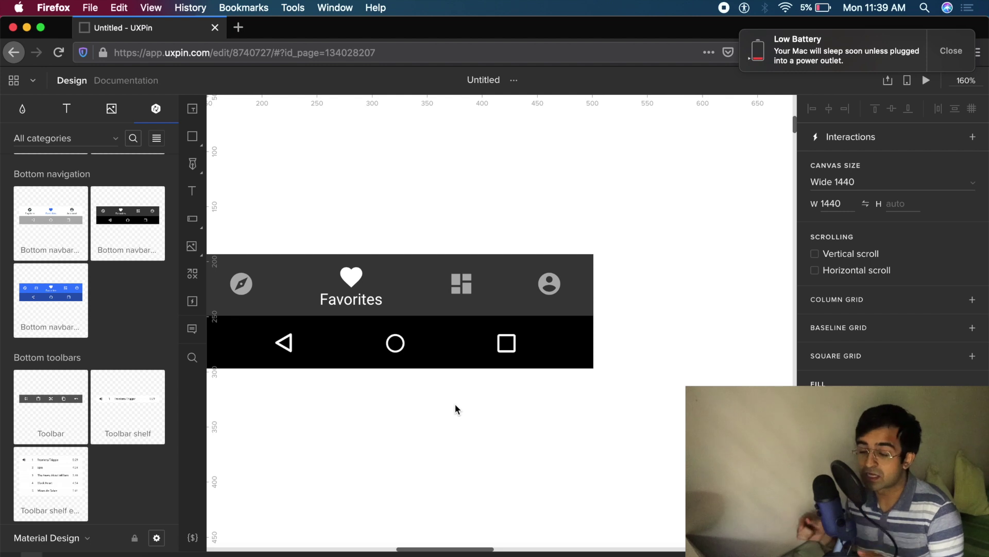
Step: Place a 61 × 61 grey #DADADA rectangle below the navbar and select it
key("cmd+z")
key("Escape")
left_click(299, 435)
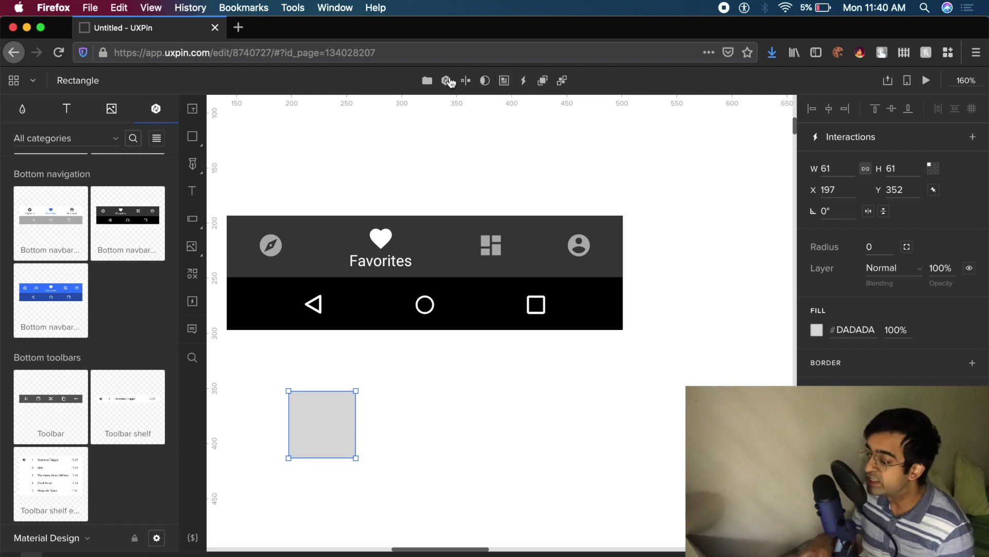
Step: Fill the square with a People > Avatar photo, swap in another face, then delete it
left_click(504, 80)
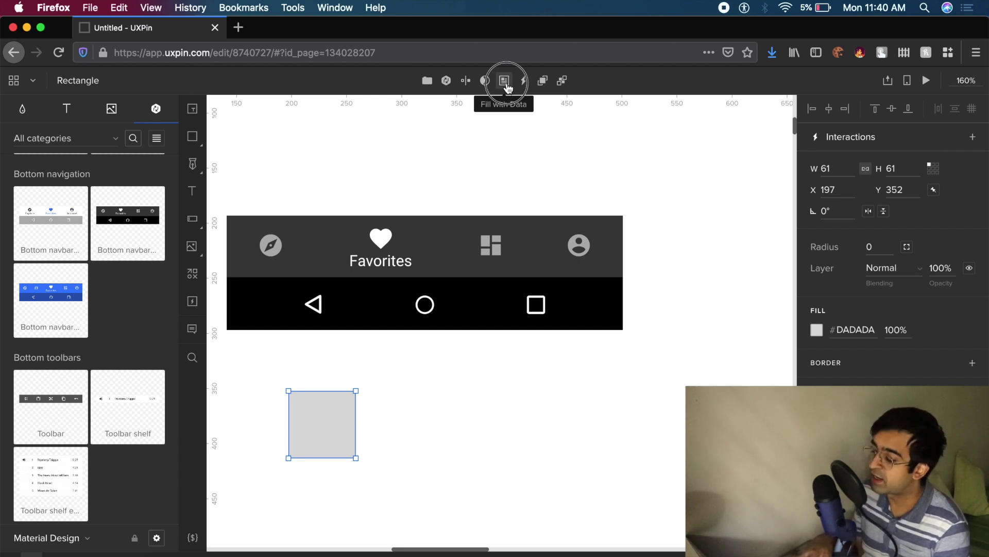
mouse_move(493, 114)
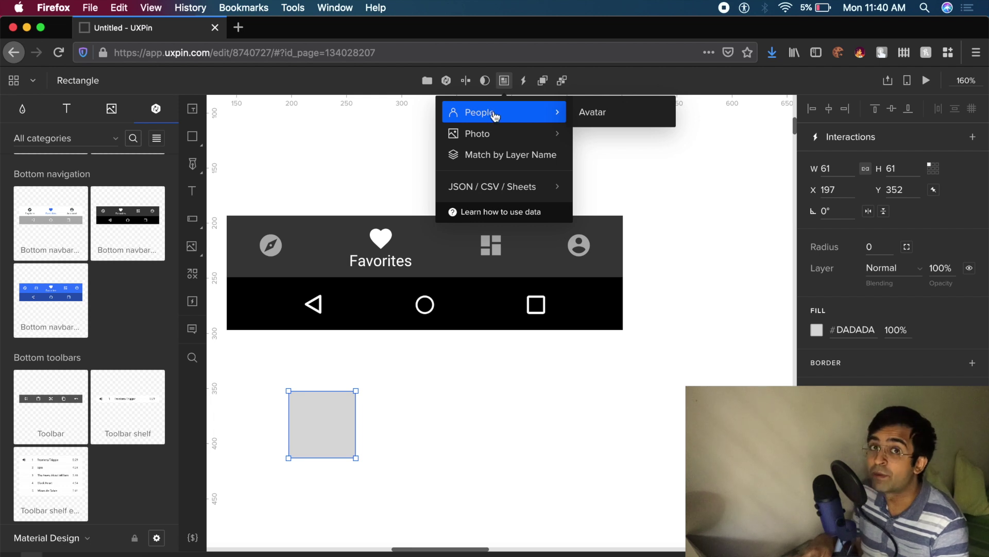
left_click(598, 116)
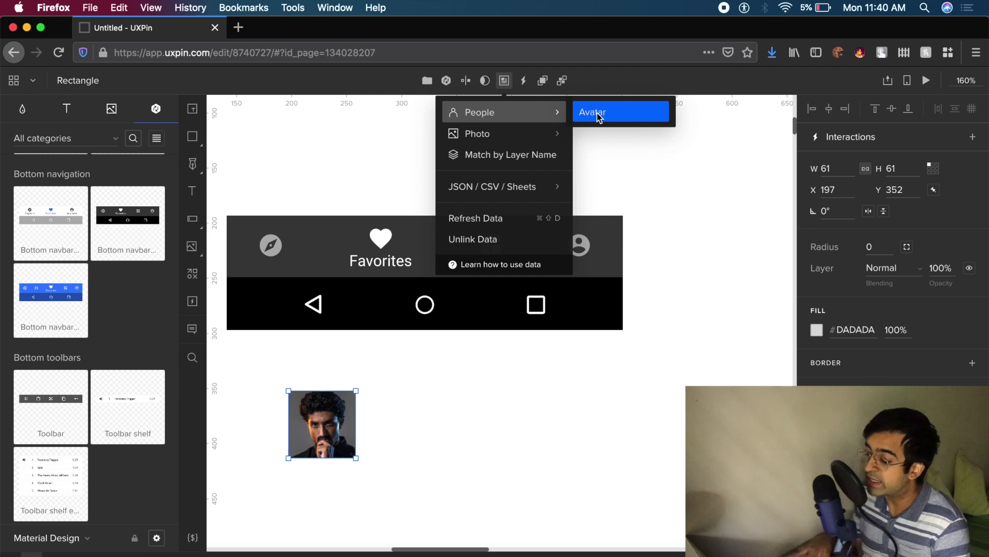
mouse_move(518, 143)
mouse_move(495, 117)
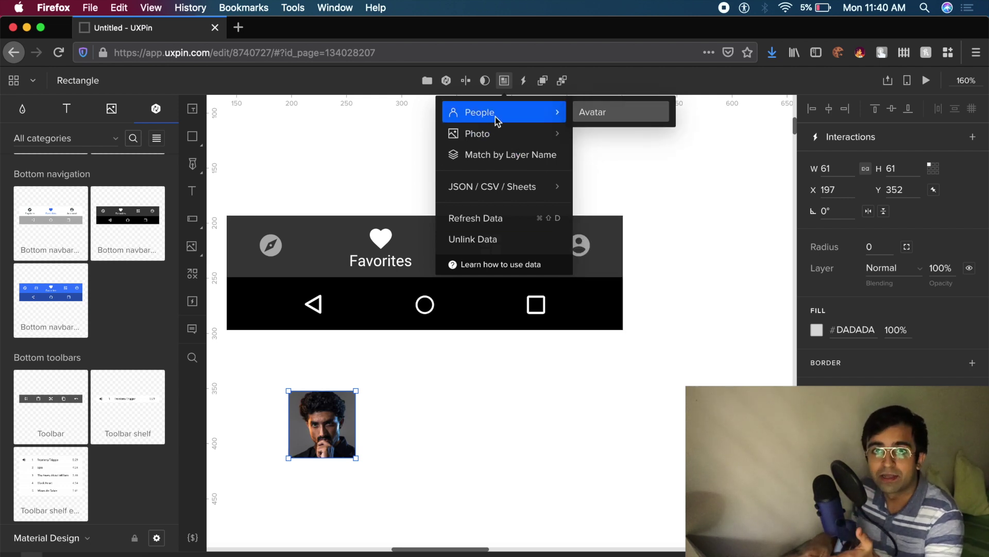
left_click(604, 116)
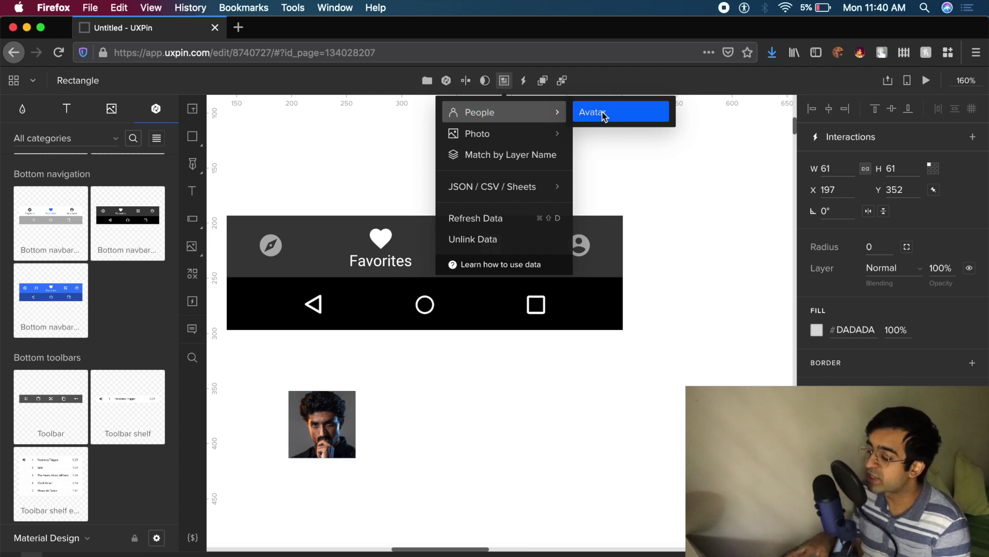
mouse_move(529, 189)
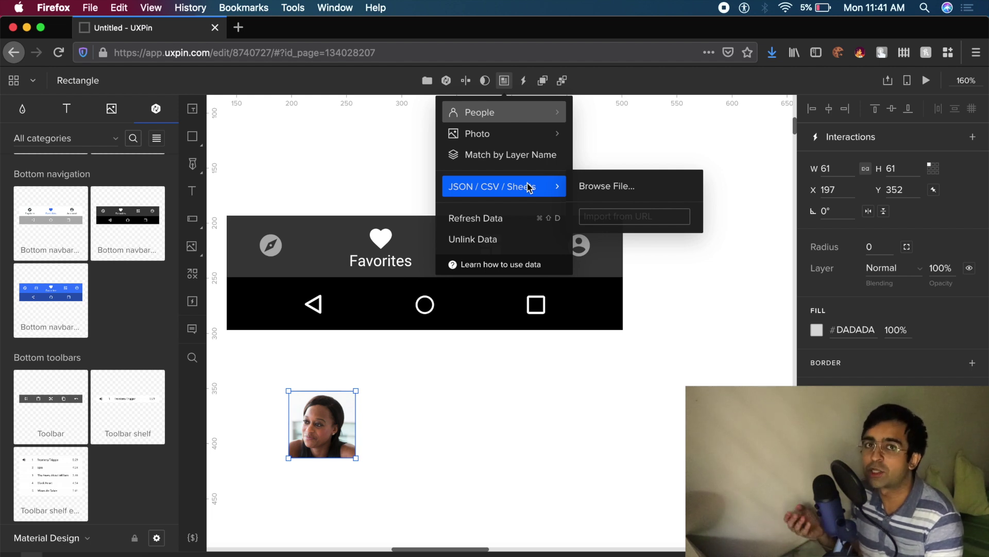
key("BackSpace")
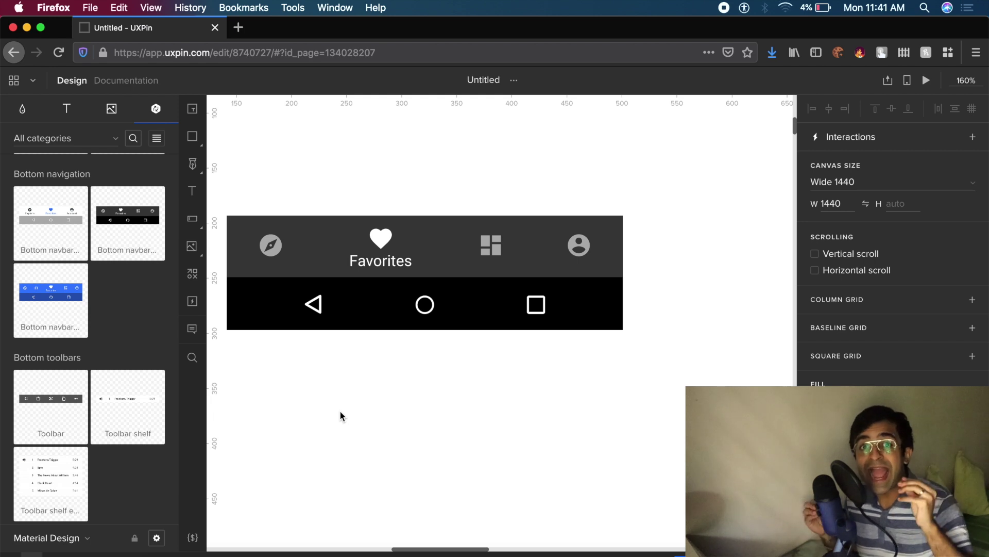
Step: Draw a 323 × 92 grey box under the navbar and bring up its Input Type options
key("b")
mouse_move(263, 372)
left_mouse_down()
mouse_move(479, 477)
mouse_move(619, 473)
left_mouse_up()
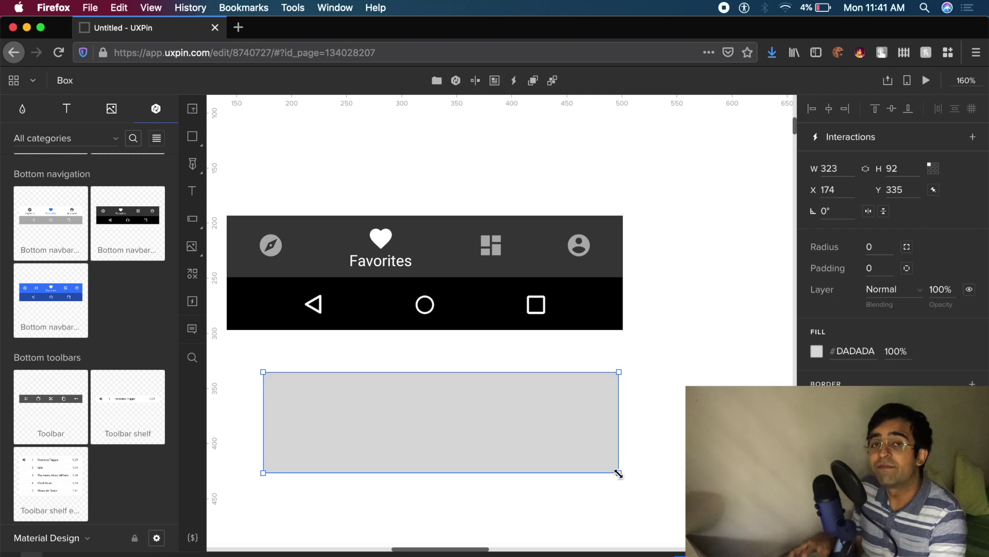
key("Escape")
left_click(472, 426)
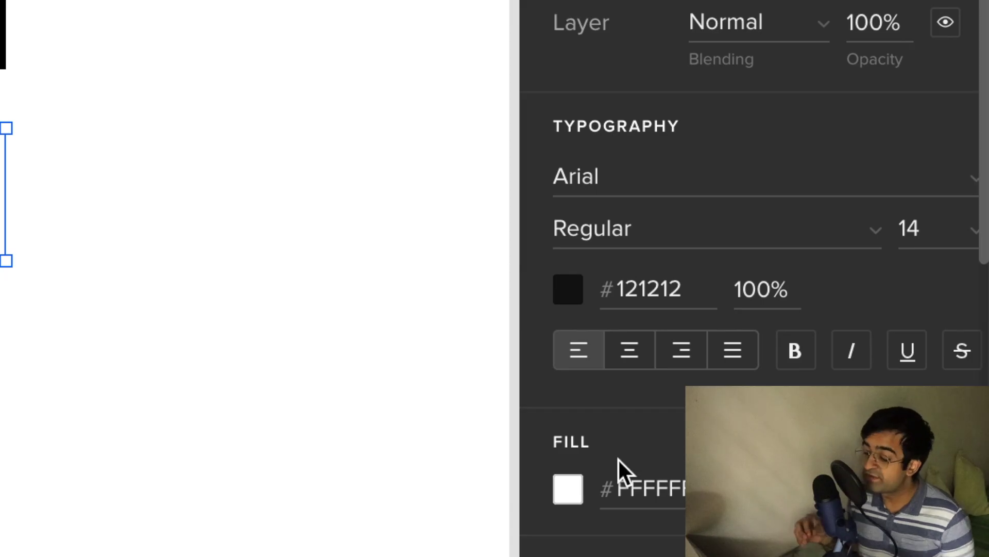
scroll(619, 459, "down", 5)
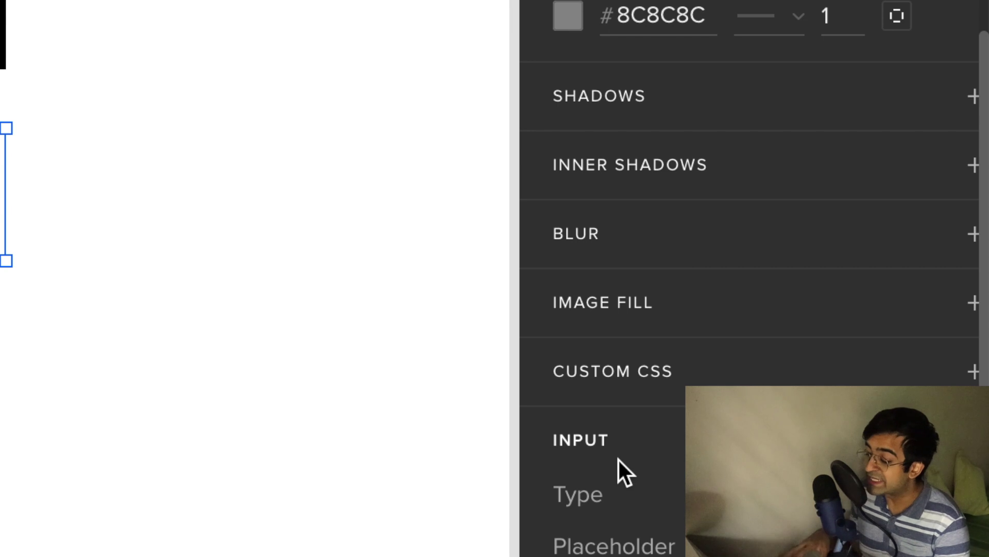
left_click(773, 493)
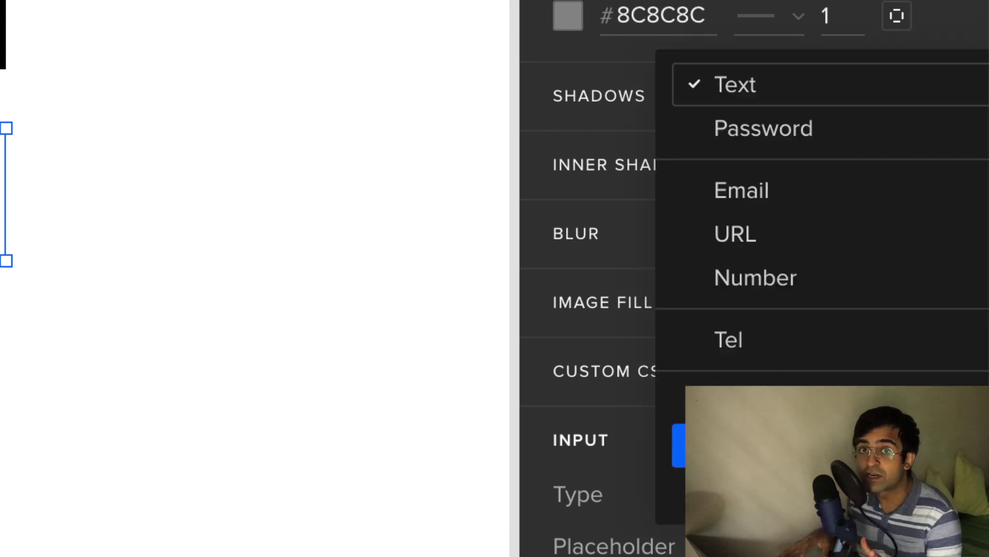